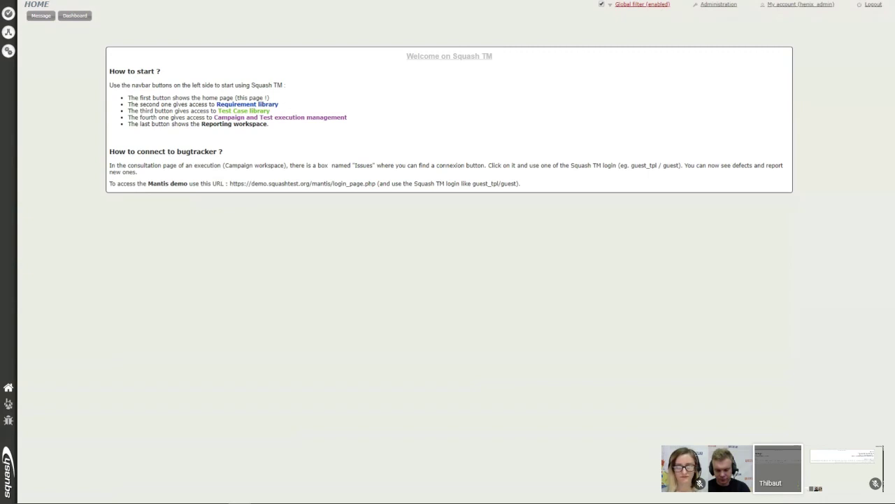
In the Requirements workspace, expand QATestLab Webinar through NXB 1.0 and Major feature to 01_Access and open requirement 01.01 - Authorisation.
{"action": "key", "text": "F11"}
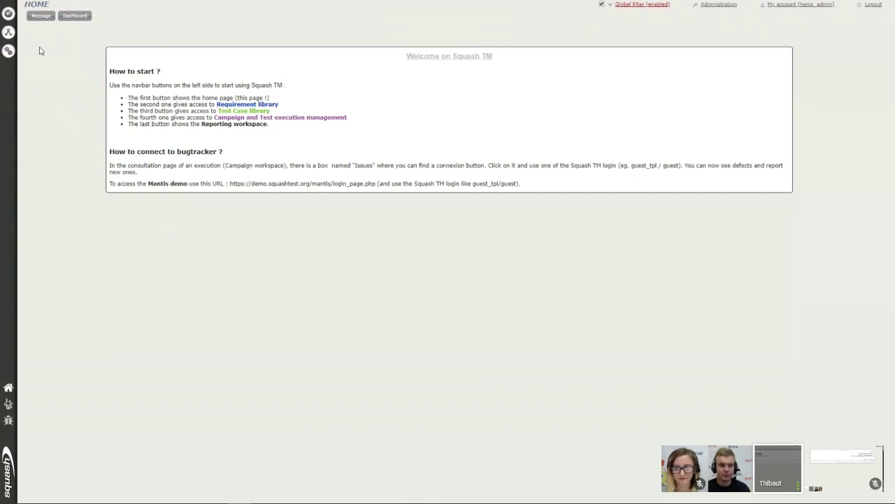
{"action": "left_click", "coordinate": [10, 24]}
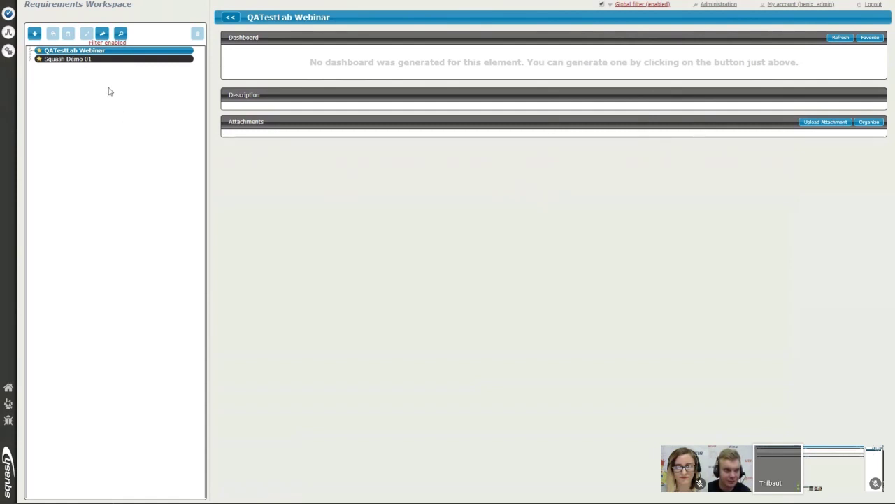
{"action": "double_click", "coordinate": [82, 51]}
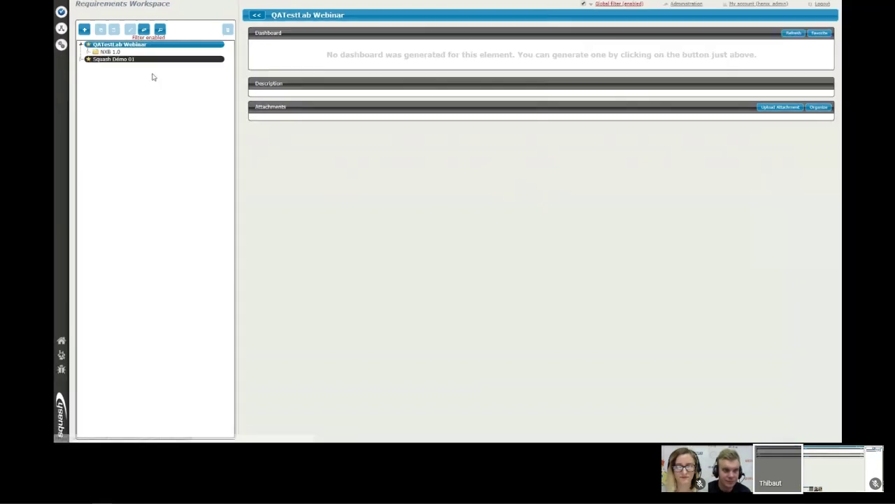
{"action": "double_click", "coordinate": [65, 58]}
{"action": "double_click", "coordinate": [124, 58]}
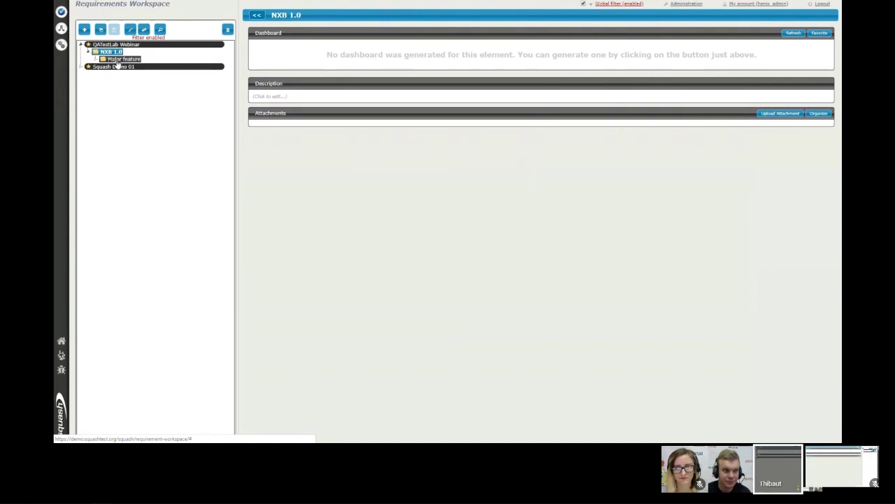
{"action": "double_click", "coordinate": [129, 66]}
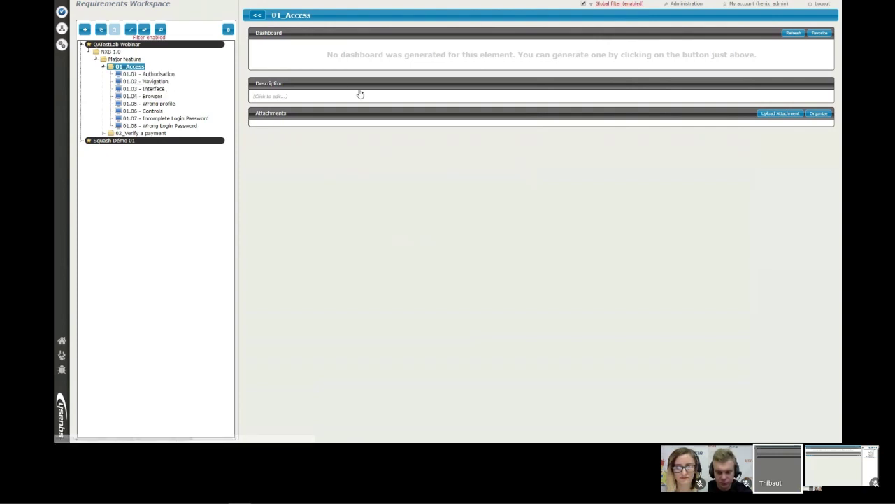
{"action": "left_click", "coordinate": [140, 75]}
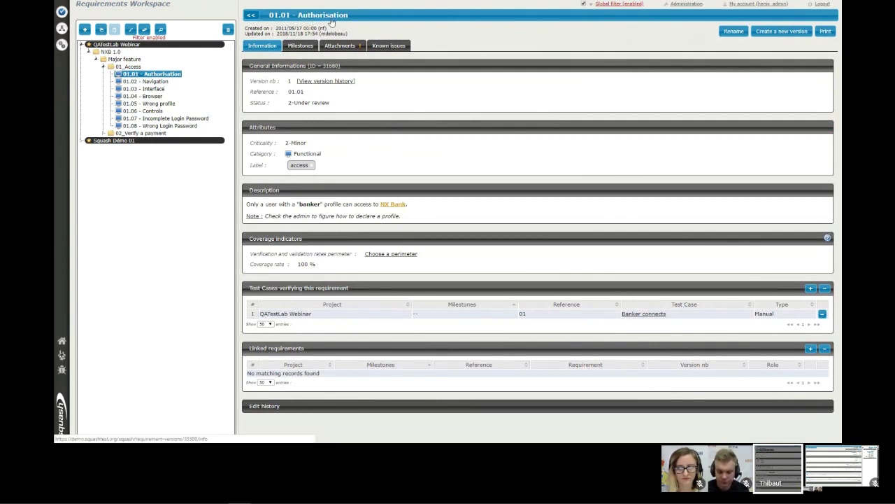
Review the available status and criticality options of the Authorisation requirement, cancelling both edits.
{"action": "left_click", "coordinate": [297, 91]}
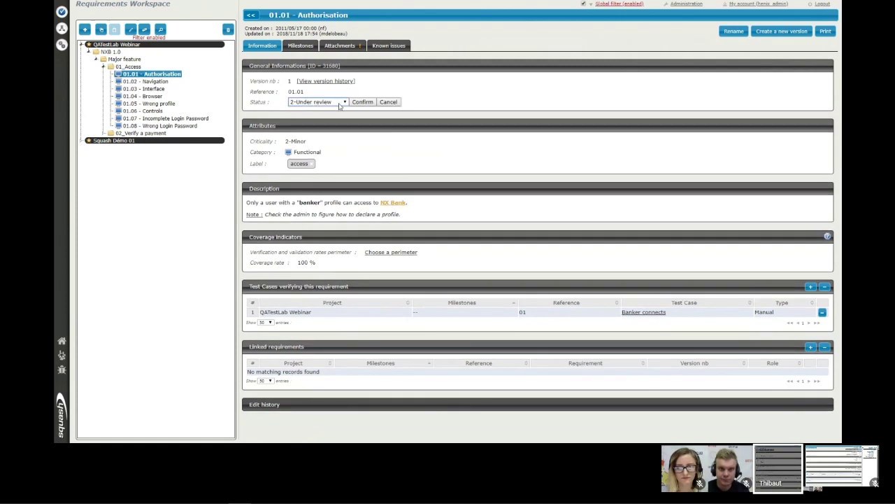
{"action": "left_click", "coordinate": [340, 105]}
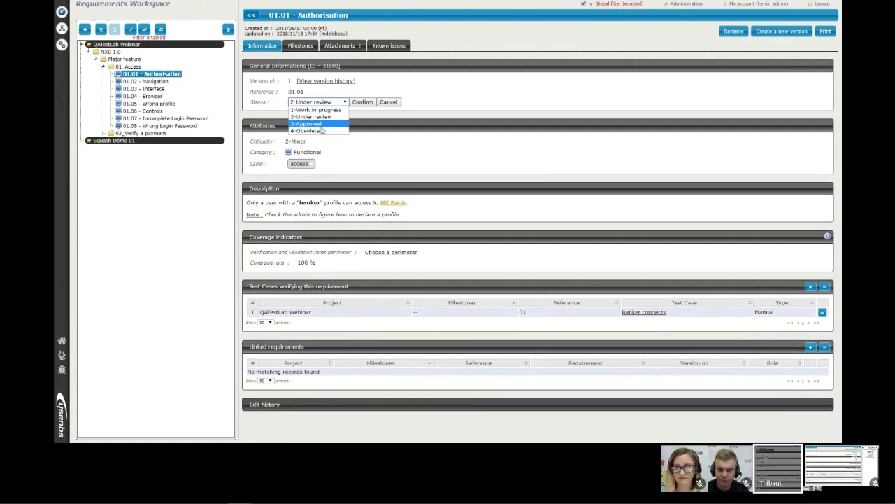
{"action": "left_click", "coordinate": [389, 104]}
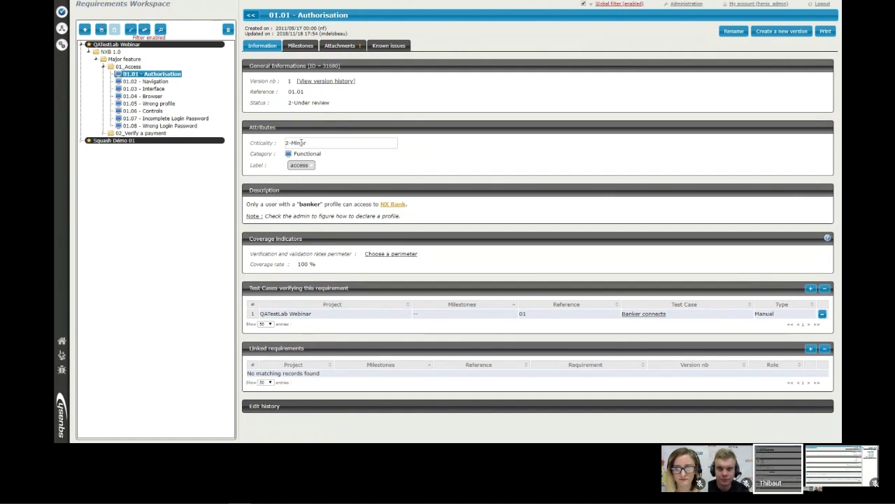
{"action": "left_click", "coordinate": [302, 143]}
{"action": "left_click", "coordinate": [314, 142]}
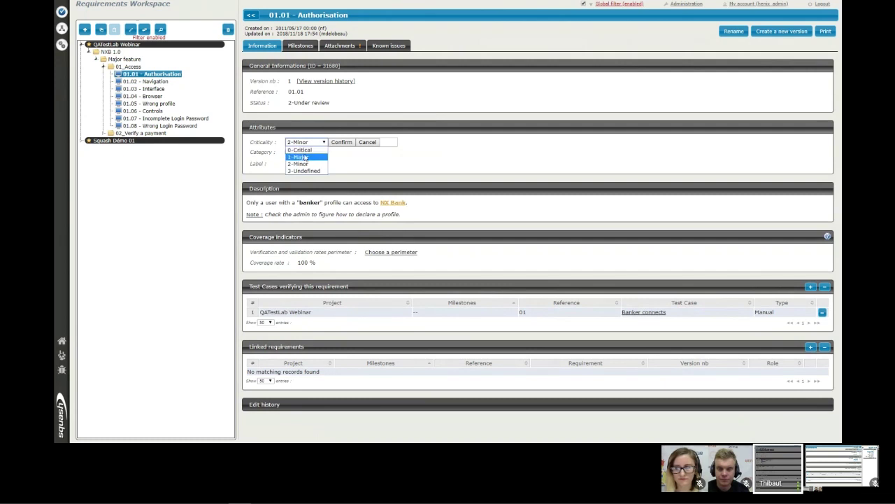
{"action": "left_click", "coordinate": [367, 142]}
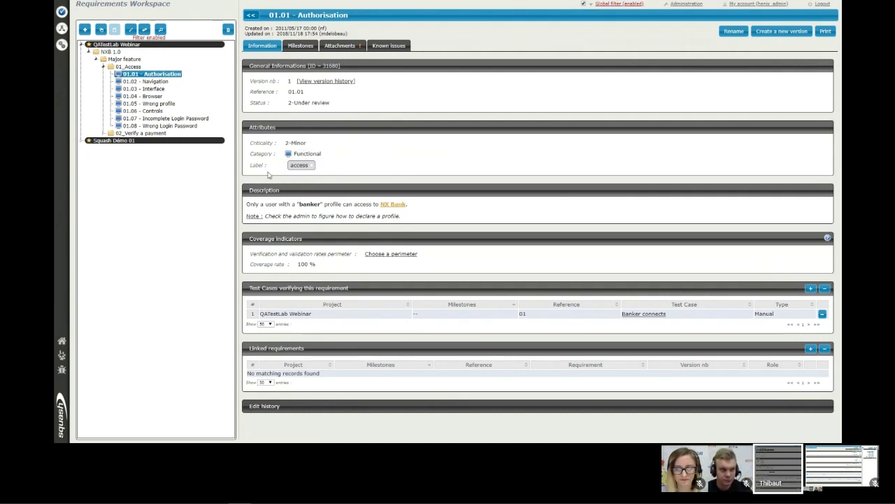
Inspect the requirement's label field and the rich-text editor of its description, cancelling the description edit.
{"action": "left_click", "coordinate": [314, 171]}
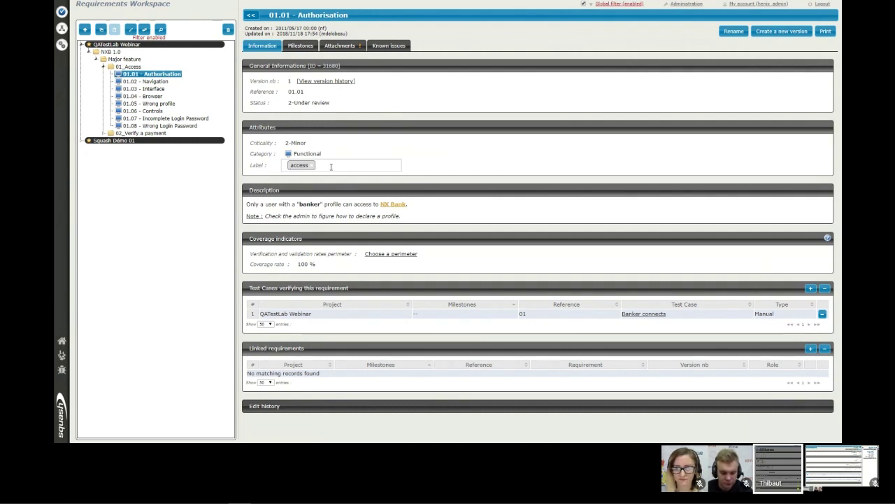
{"action": "left_click", "coordinate": [335, 175]}
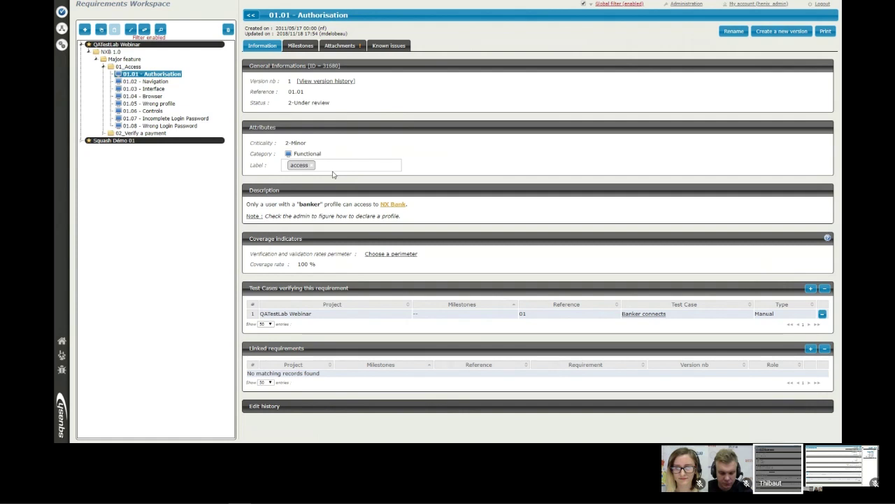
{"action": "left_click", "coordinate": [284, 211]}
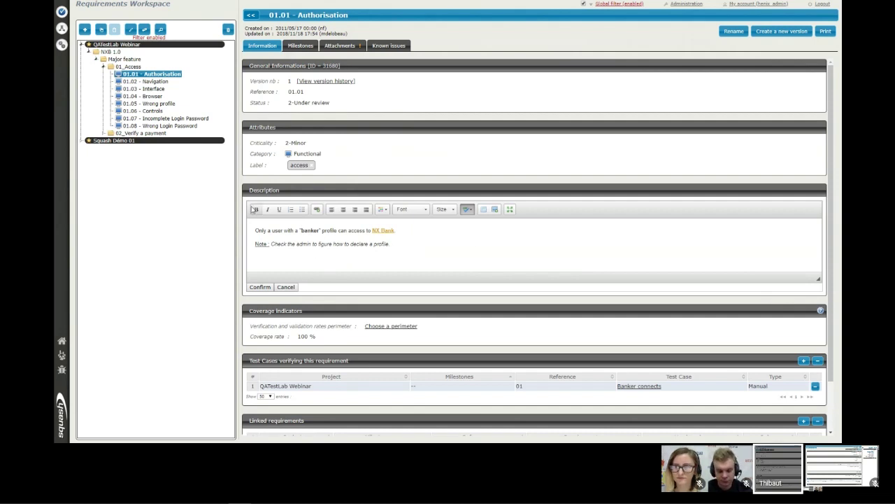
{"action": "left_click", "coordinate": [285, 287]}
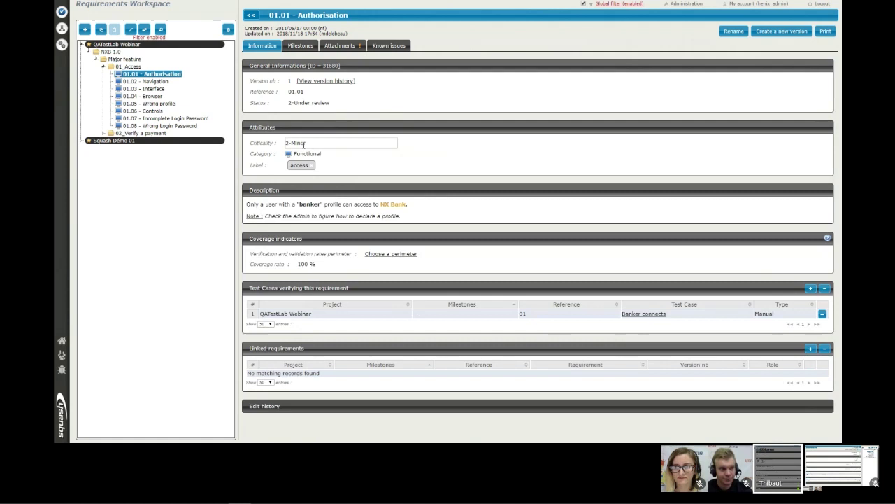
Review the requirement's criticality options once more and cancel the edit.
{"action": "left_click", "coordinate": [300, 143]}
{"action": "left_click", "coordinate": [302, 142]}
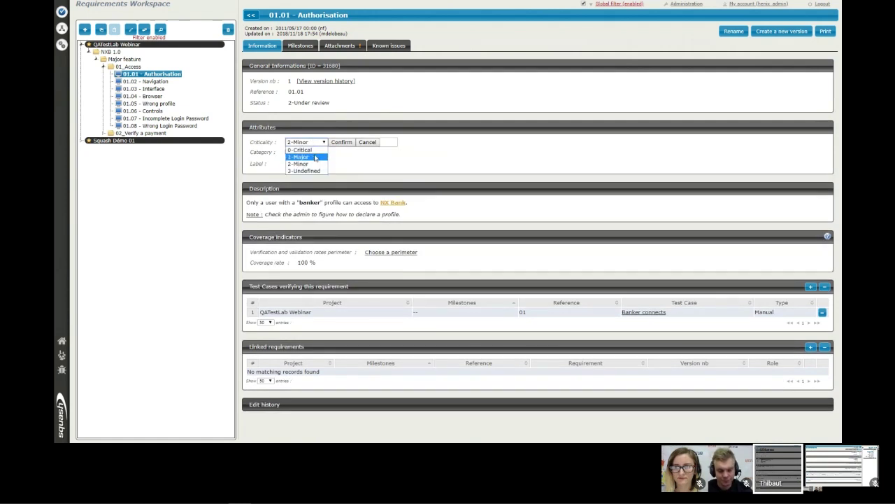
{"action": "left_click", "coordinate": [368, 142]}
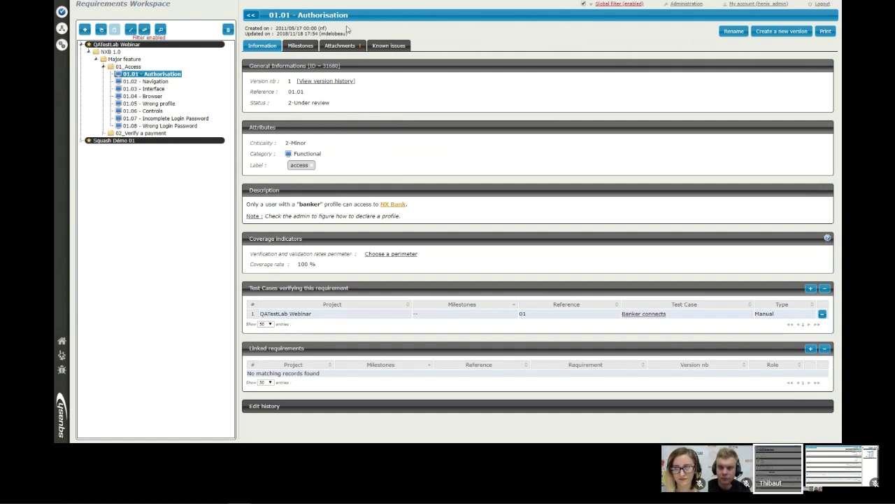
View the Authorisation requirement's attachments, return to its general information, and select the 01_Access folder.
{"action": "left_click", "coordinate": [339, 46]}
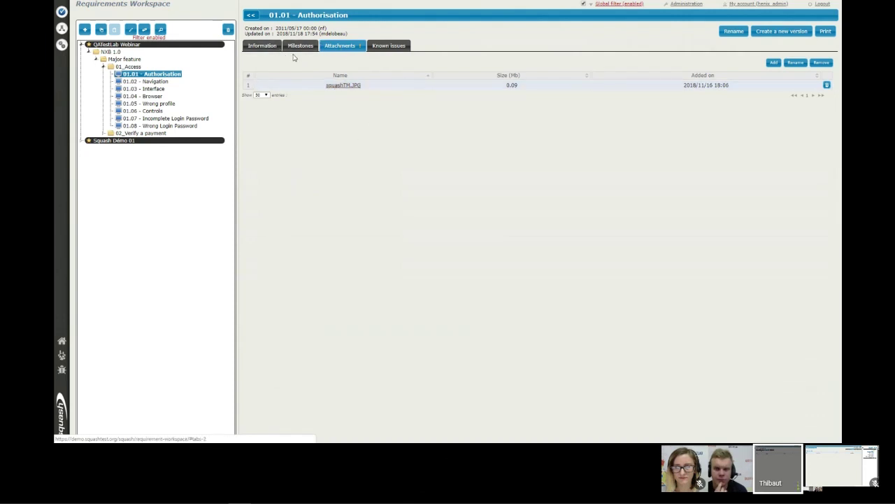
{"action": "left_click", "coordinate": [263, 49]}
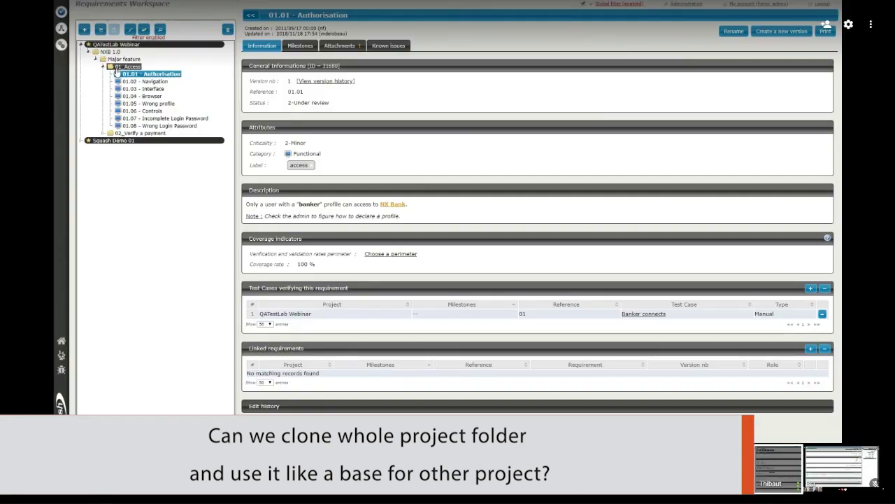
{"action": "left_click", "coordinate": [119, 67]}
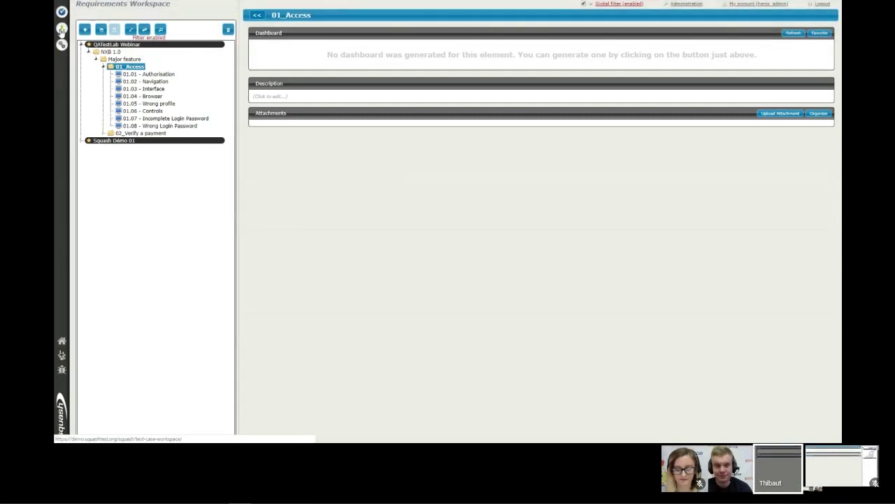
In the Test Cases workspace, expand QATestLab Webinar to 01_Nominal case and 02_Other cases and show the information of 01 - Banker connects.
{"action": "left_click", "coordinate": [61, 30]}
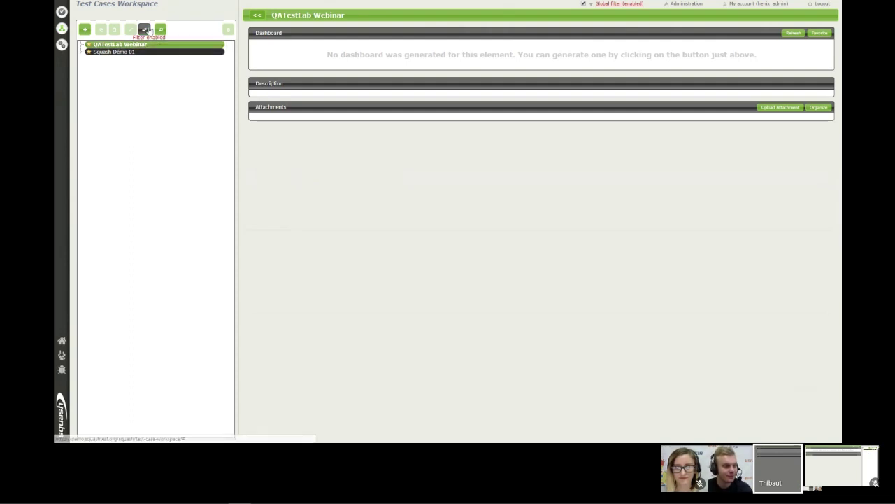
{"action": "double_click", "coordinate": [115, 45]}
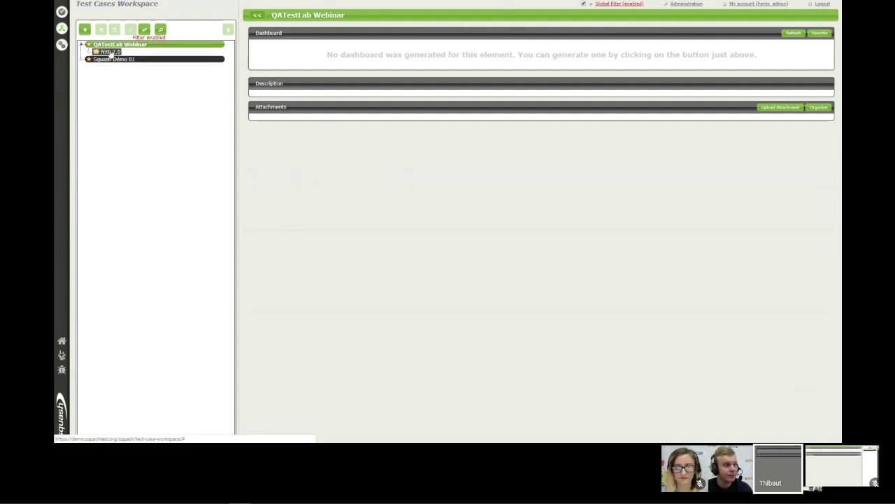
{"action": "double_click", "coordinate": [112, 52]}
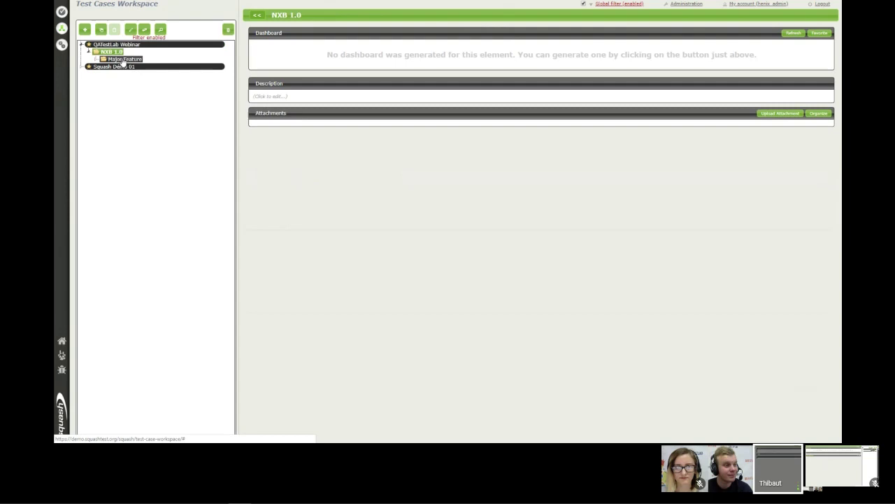
{"action": "double_click", "coordinate": [123, 59]}
{"action": "double_click", "coordinate": [131, 67]}
{"action": "double_click", "coordinate": [136, 74]}
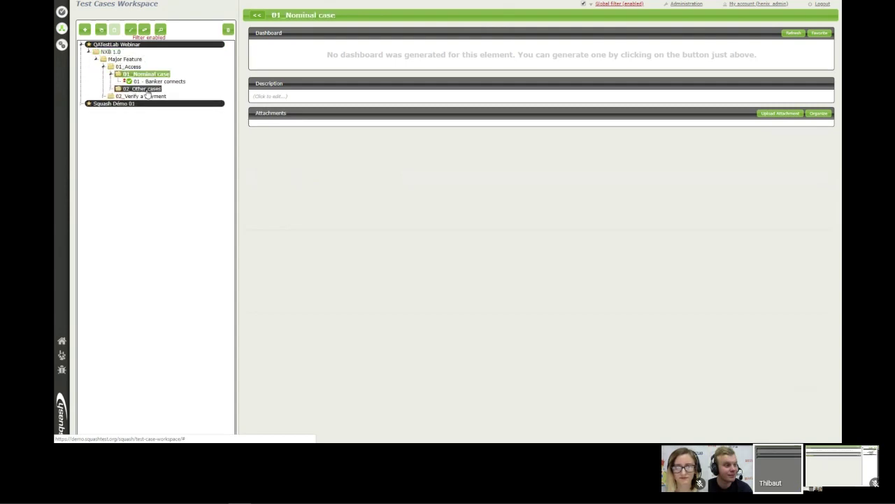
{"action": "double_click", "coordinate": [143, 89]}
{"action": "left_click", "coordinate": [184, 82]}
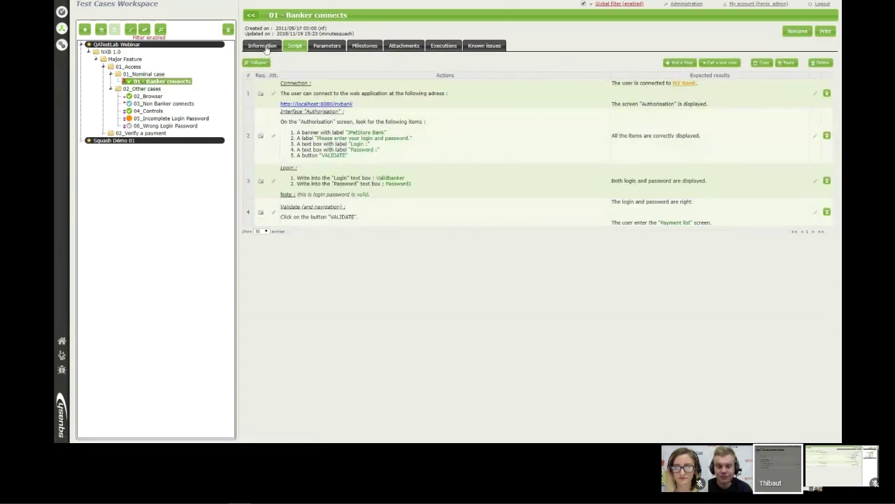
{"action": "left_click", "coordinate": [264, 47]}
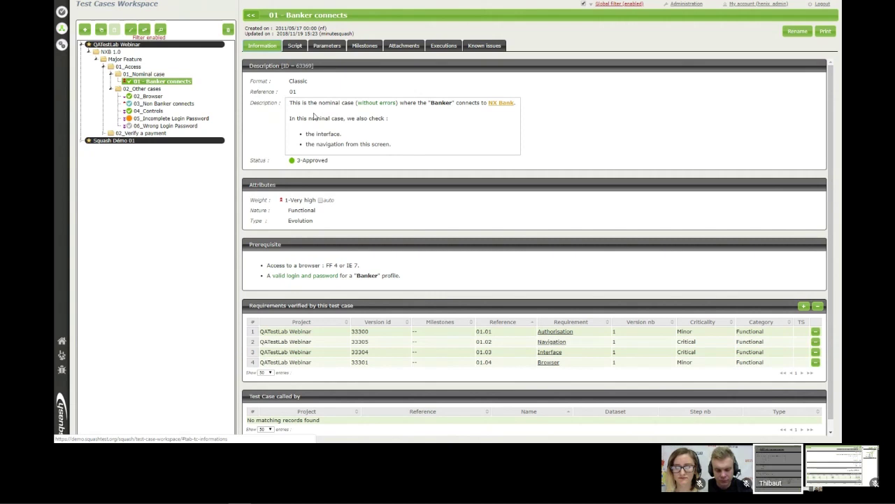
Review the status options of the Banker connects test case and cancel the edit.
{"action": "left_click", "coordinate": [308, 160]}
{"action": "left_click", "coordinate": [322, 162]}
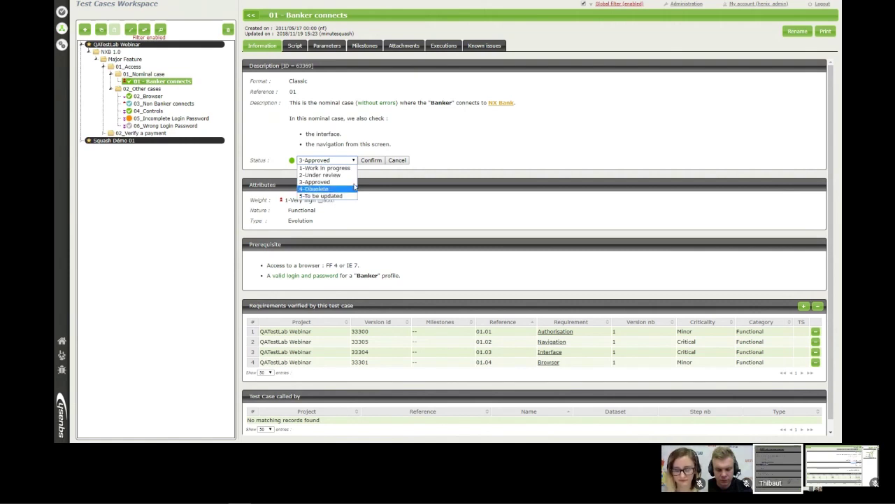
{"action": "left_click", "coordinate": [399, 163]}
{"action": "left_click", "coordinate": [398, 163]}
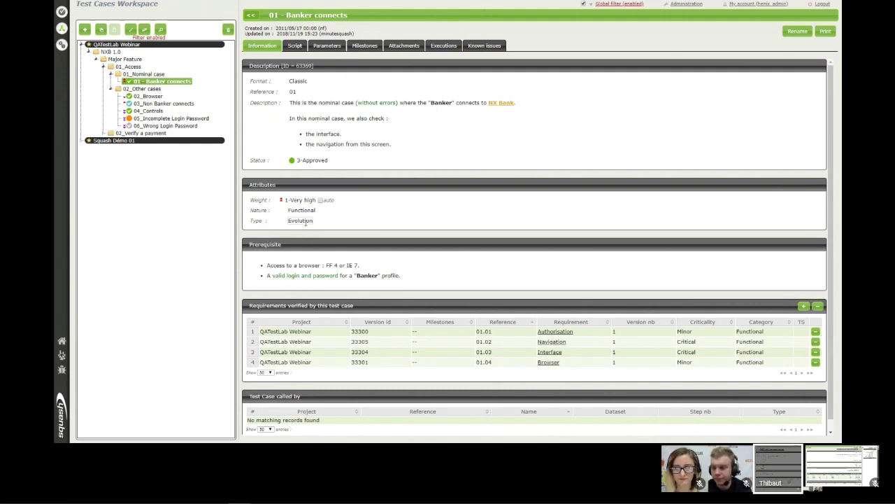
Review the type options in the Banker connects test case's attributes and cancel the edit.
{"action": "left_click", "coordinate": [305, 223]}
{"action": "left_click", "coordinate": [306, 222]}
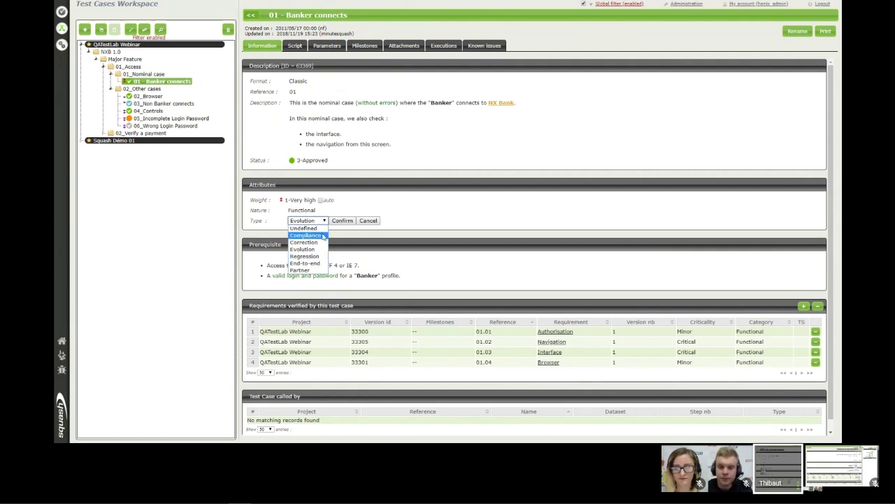
{"action": "left_click", "coordinate": [370, 221]}
{"action": "left_click", "coordinate": [369, 221]}
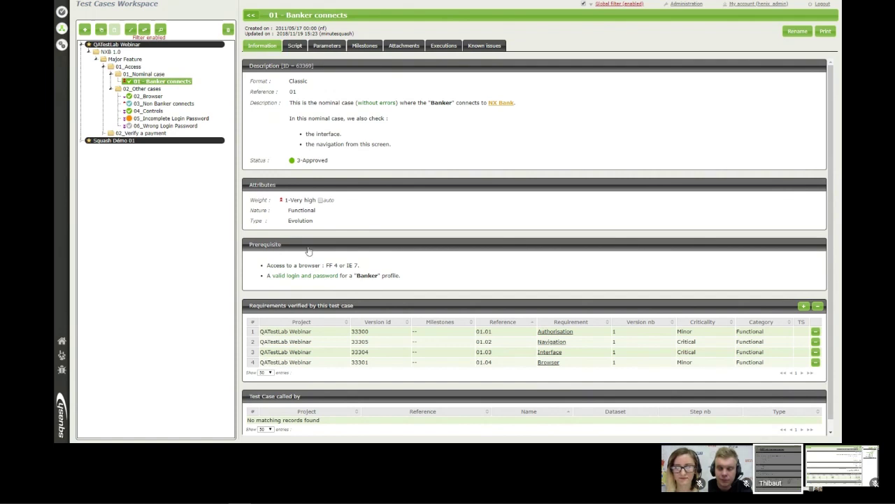
Open requirement attachment for the Banker connects test case and expand QATestLab Webinar through NXB 1.0 and Major feature to the 01_Access requirements.
{"action": "scroll", "coordinate": [308, 252], "scroll_direction": "down", "scroll_amount": 1}
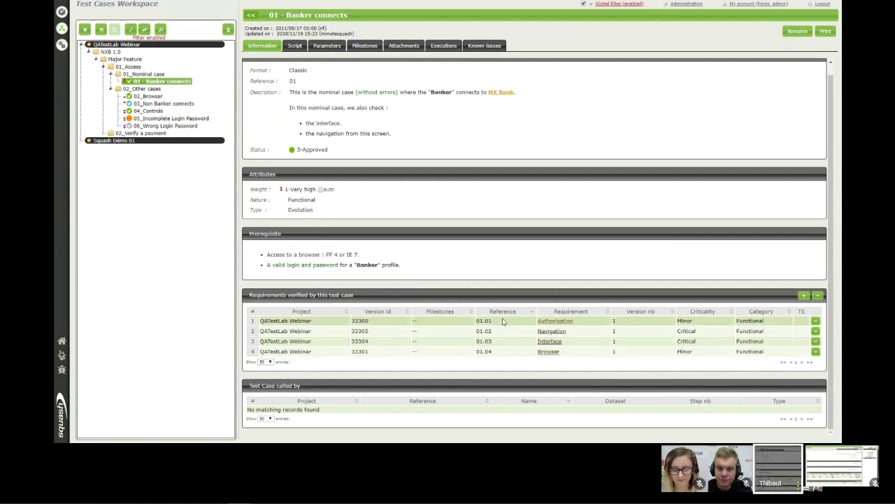
{"action": "left_click", "coordinate": [804, 296]}
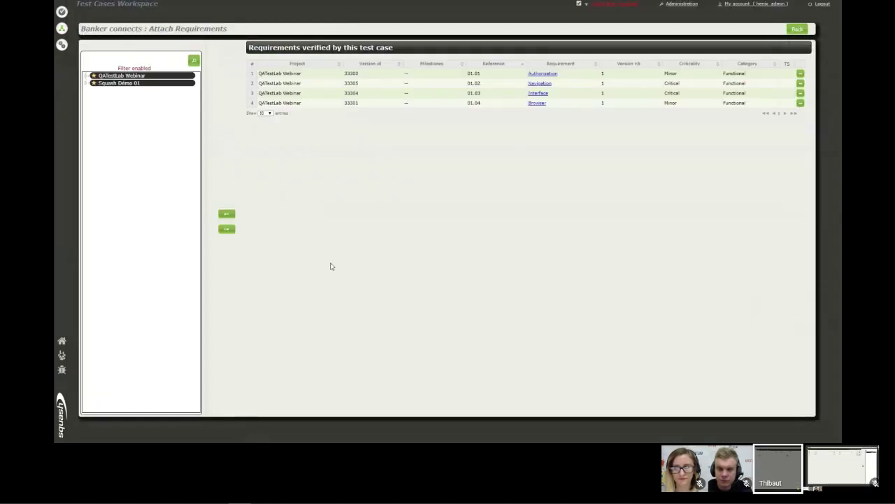
{"action": "double_click", "coordinate": [121, 76]}
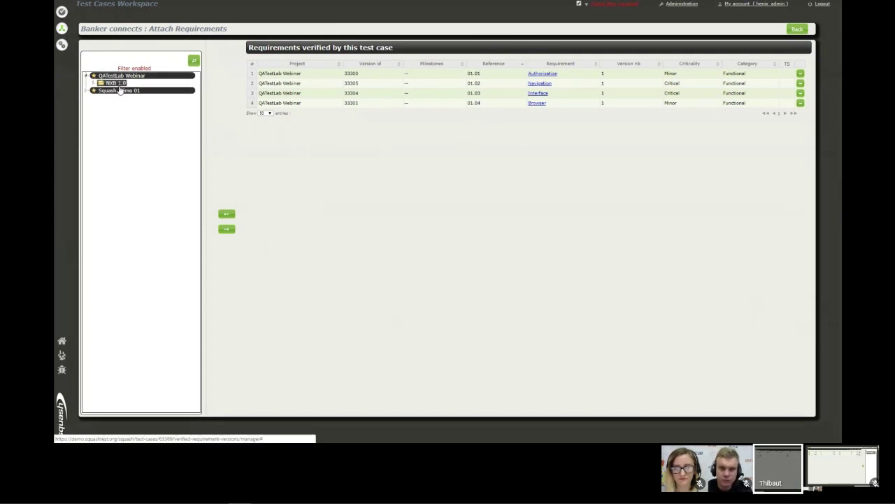
{"action": "double_click", "coordinate": [117, 83]}
{"action": "double_click", "coordinate": [126, 91]}
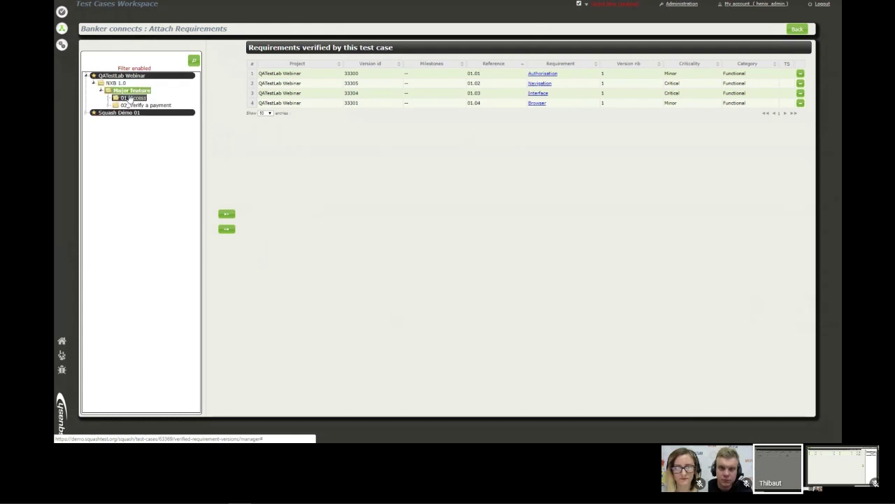
{"action": "double_click", "coordinate": [130, 98]}
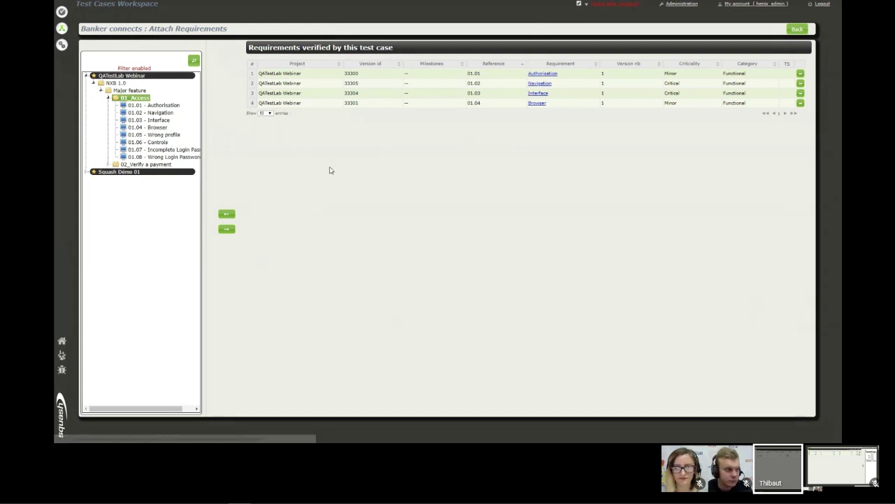
Attach the requirement 01.05 - Wrong profile to the requirements verified by the Banker connects test case.
{"action": "left_click", "coordinate": [151, 138]}
{"action": "left_click_drag", "start_coordinate": [152, 138], "coordinate": [344, 127]}
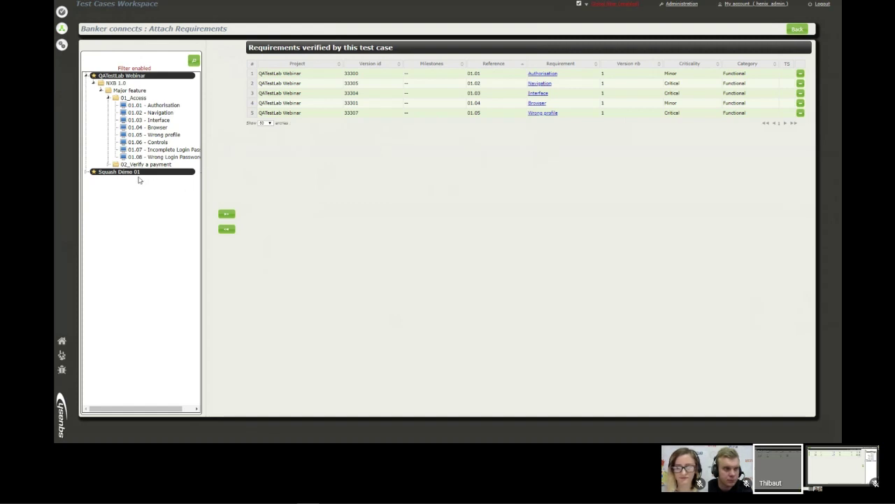
Expand the Squash Démo 01 project and its En folder in the requirement tree to review the available requirement folders.
{"action": "double_click", "coordinate": [116, 173]}
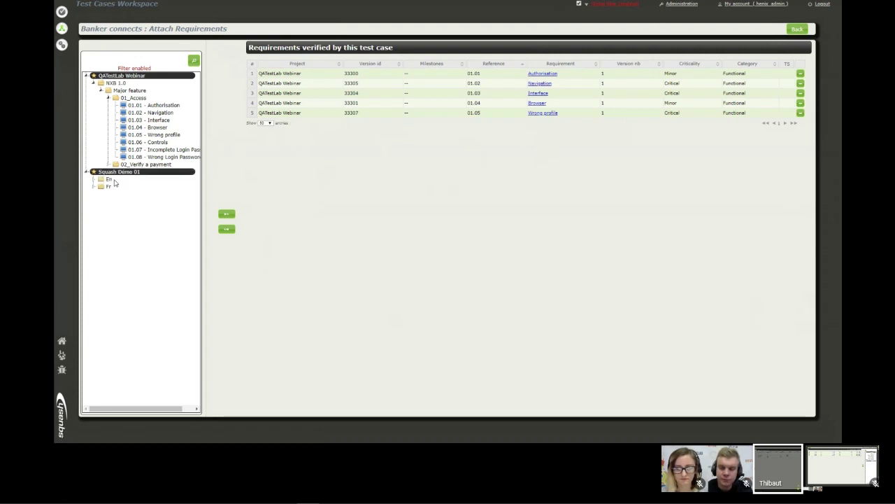
{"action": "double_click", "coordinate": [110, 180]}
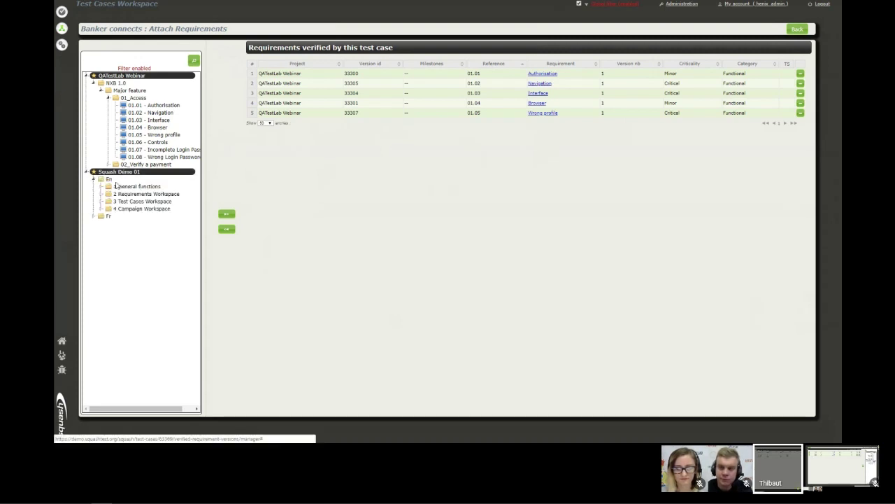
{"action": "left_click", "coordinate": [125, 188]}
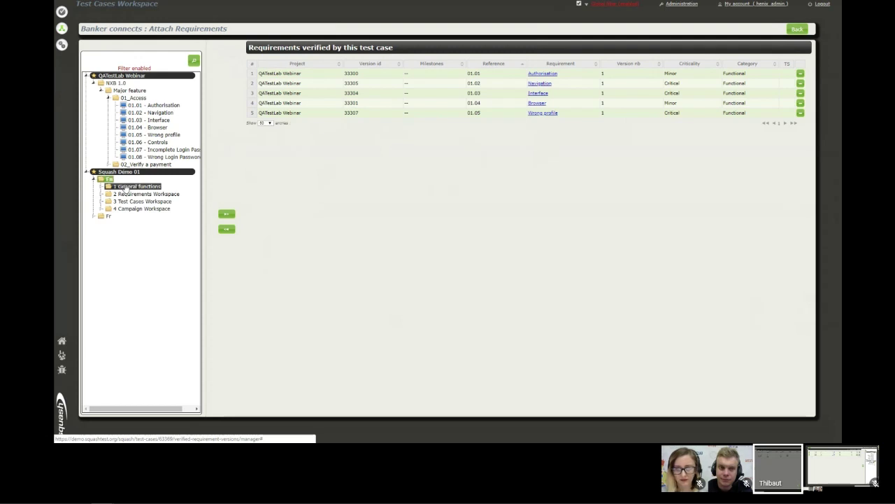
{"action": "left_click", "coordinate": [127, 173]}
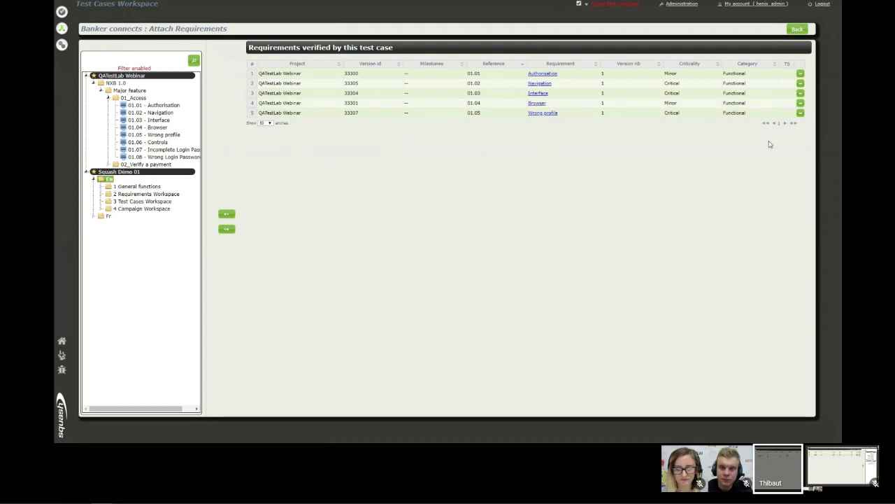
Remove the Wrong profile requirement from those verified by the Banker connects test case and return to the test case.
{"action": "left_click", "coordinate": [801, 114]}
{"action": "key", "text": "Return"}
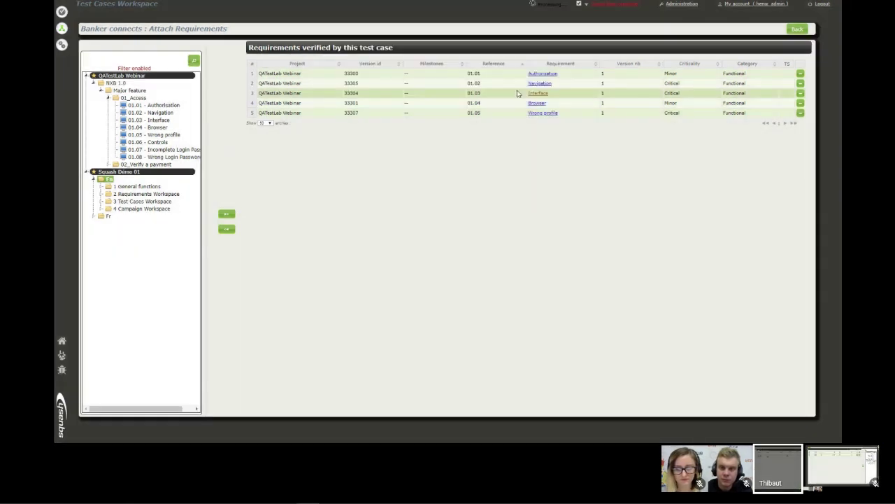
{"action": "left_click", "coordinate": [796, 29]}
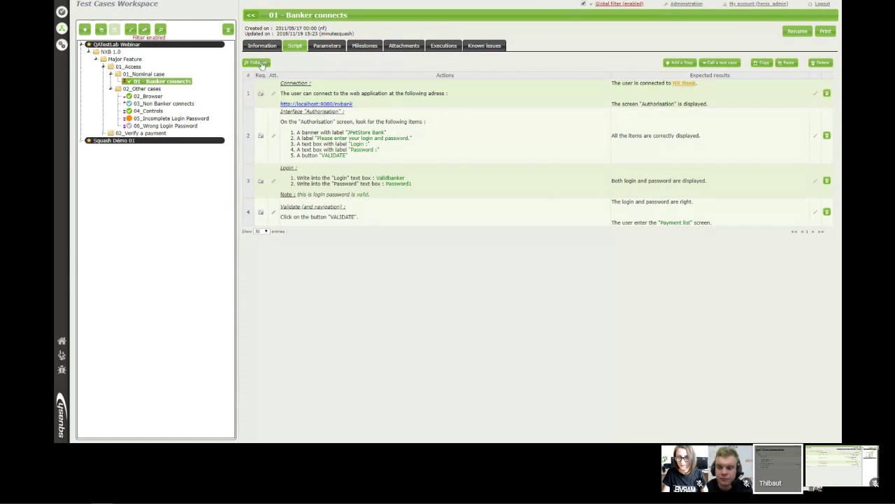
Select the Connection step in the Banker connects script and try moving it down the step order and back.
{"action": "left_click", "coordinate": [632, 89]}
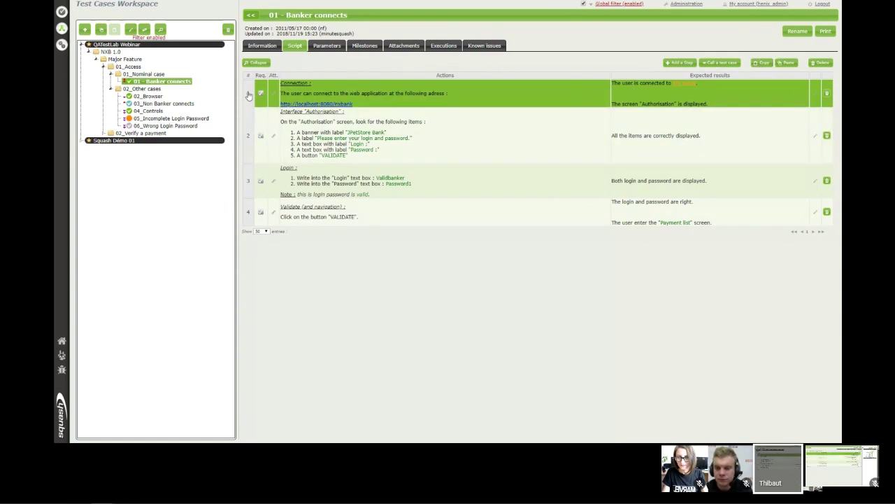
{"action": "left_click_drag", "start_coordinate": [249, 96], "coordinate": [246, 129]}
{"action": "left_click_drag", "start_coordinate": [244, 161], "coordinate": [253, 98]}
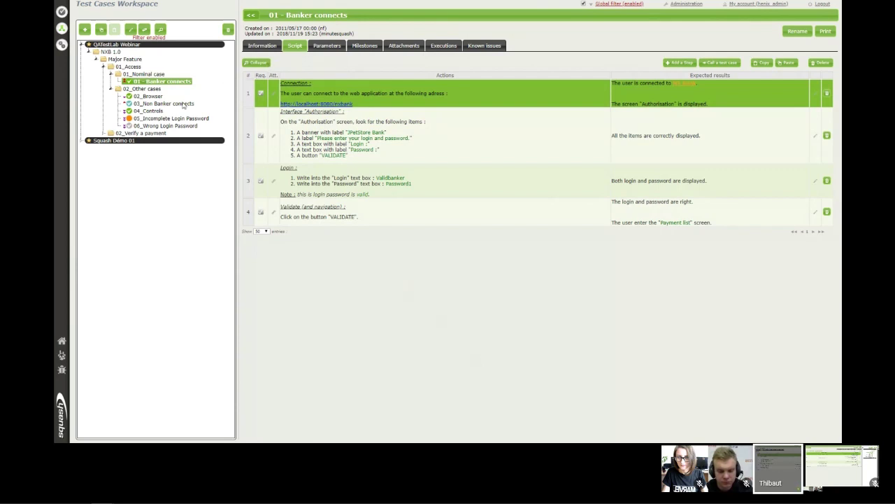
Open the 02_Browser script, highlight the browser parameter in the step's action text, and cancel the edit.
{"action": "left_click", "coordinate": [150, 96]}
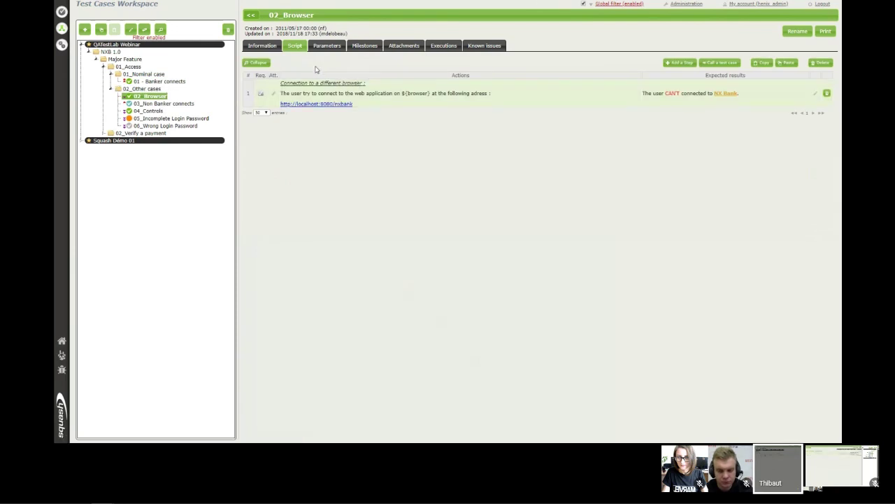
{"action": "left_click", "coordinate": [410, 94]}
{"action": "left_click_drag", "start_coordinate": [410, 123], "coordinate": [428, 122]}
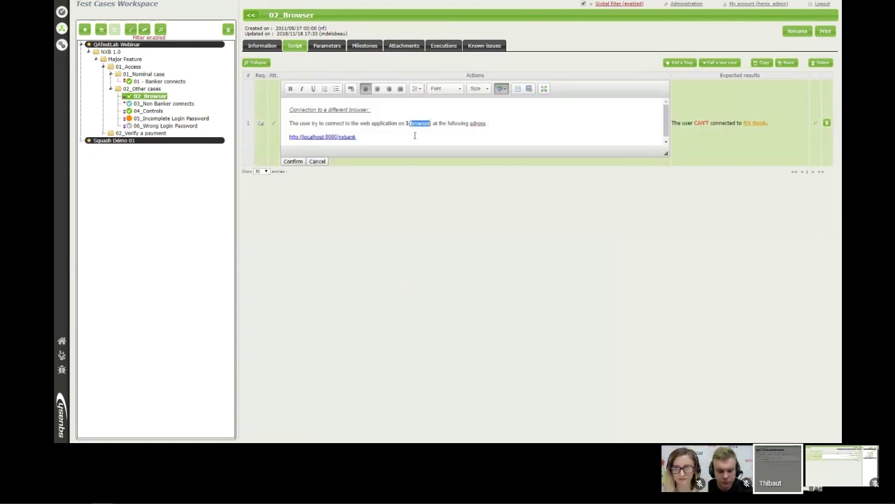
{"action": "left_click", "coordinate": [317, 161]}
Compare the 02_Browser test case's parameters and datasets with the parameter used in its script.
{"action": "left_click", "coordinate": [335, 45]}
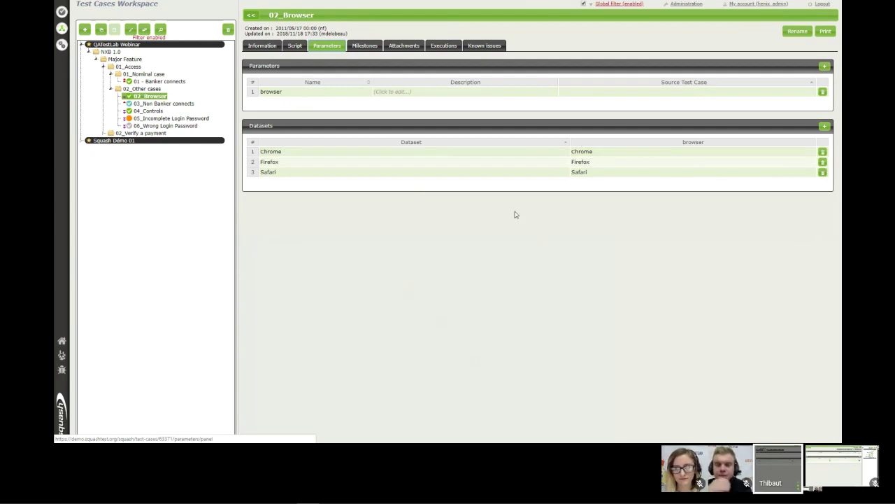
{"action": "left_click", "coordinate": [294, 49]}
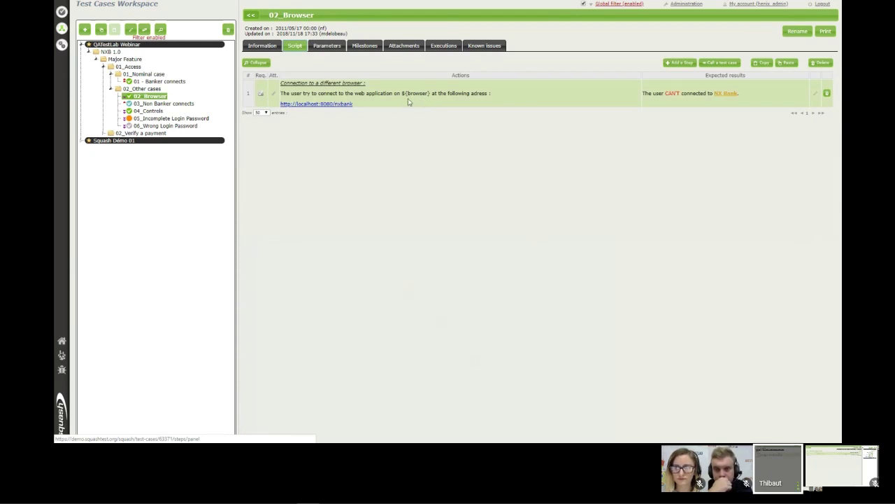
{"action": "left_click", "coordinate": [327, 45]}
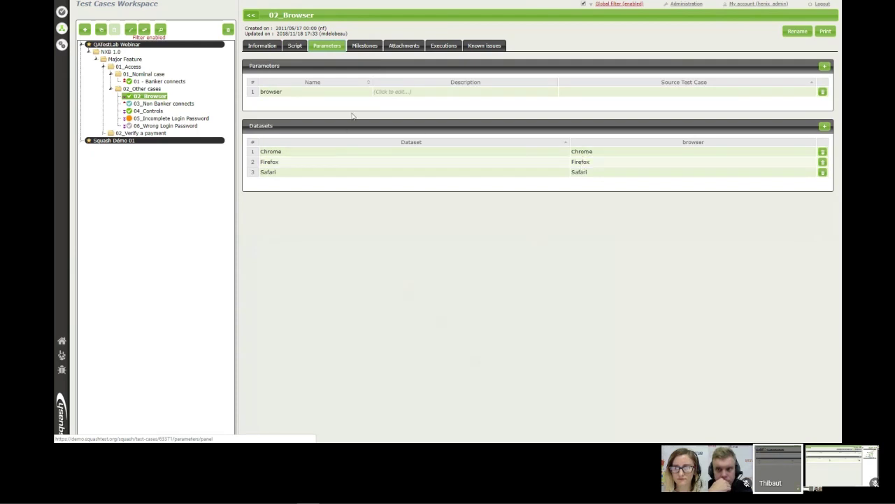
{"action": "left_click", "coordinate": [295, 47]}
{"action": "left_click", "coordinate": [327, 46]}
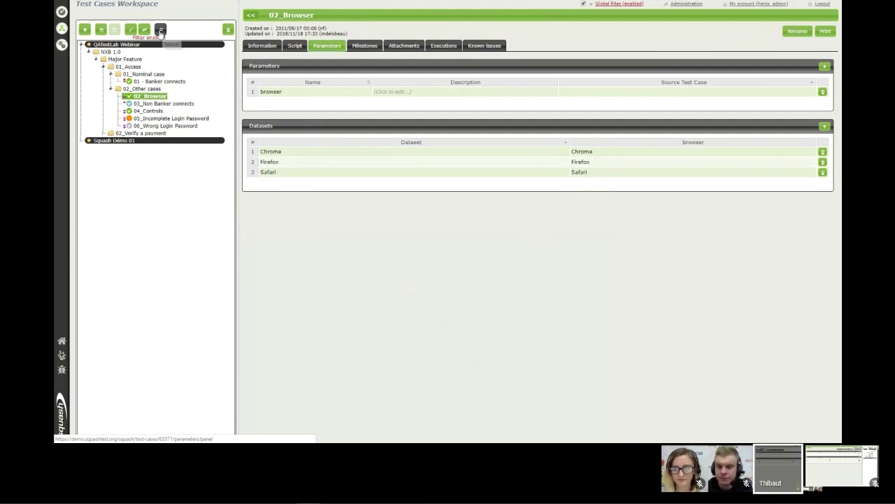
Open the test case search, review its criteria from Projects down to Custom Fields, and return to the workspace.
{"action": "left_click", "coordinate": [160, 30]}
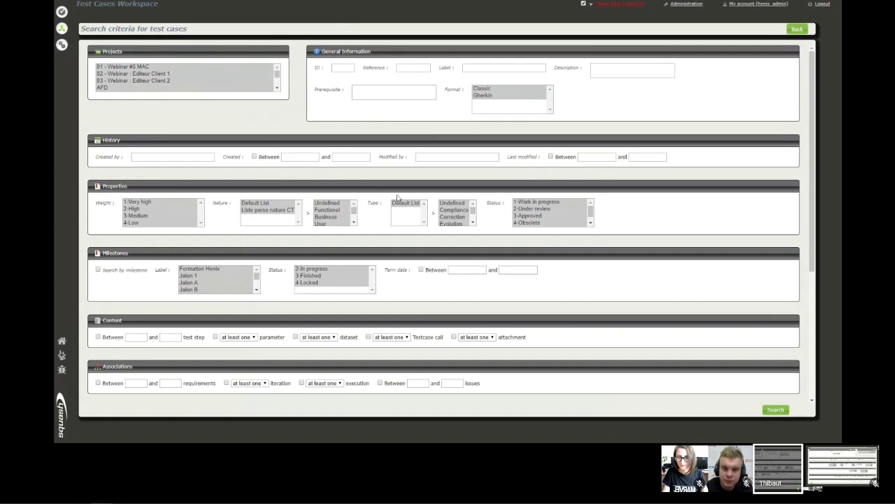
{"action": "scroll", "coordinate": [195, 210], "scroll_direction": "down", "scroll_amount": 1}
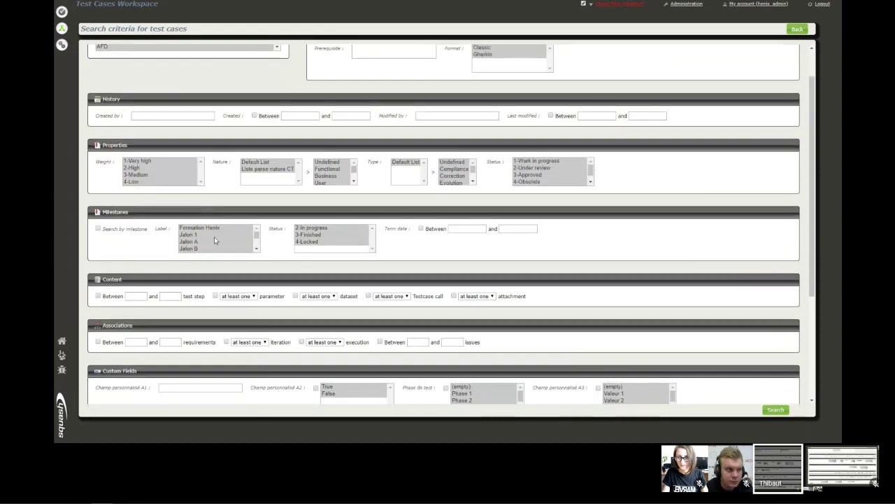
{"action": "scroll", "coordinate": [203, 287], "scroll_direction": "down", "scroll_amount": 2}
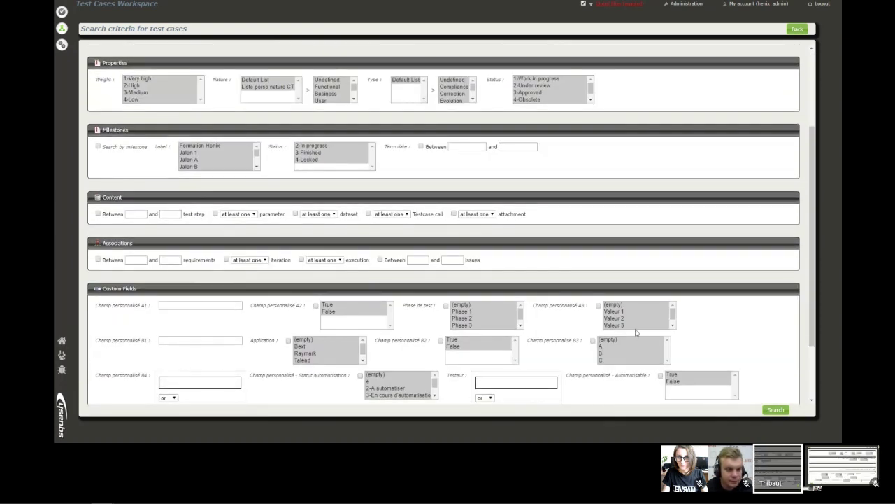
{"action": "scroll", "coordinate": [594, 314], "scroll_direction": "up", "scroll_amount": 1}
{"action": "scroll", "coordinate": [594, 314], "scroll_direction": "up", "scroll_amount": 2}
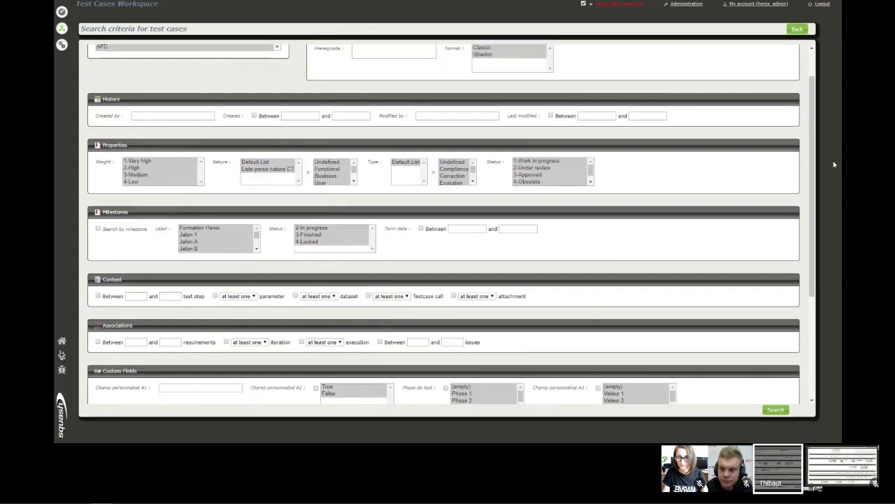
{"action": "scroll", "coordinate": [710, 166], "scroll_direction": "up", "scroll_amount": 1}
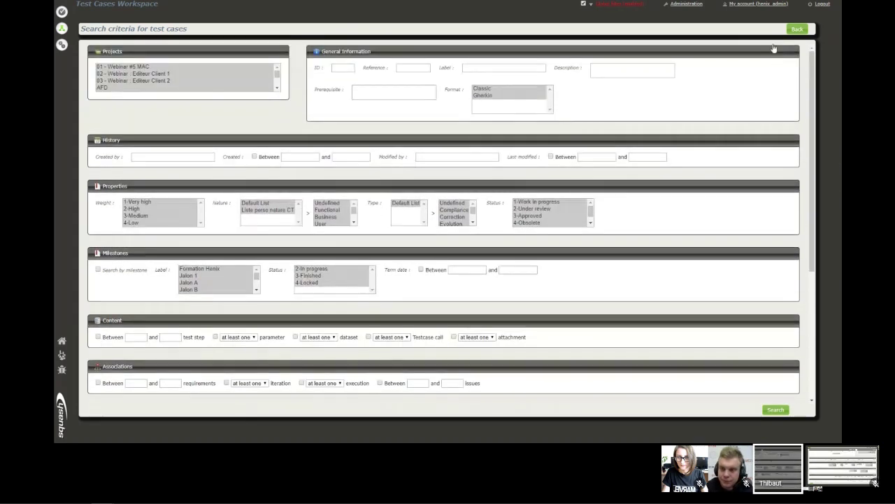
{"action": "left_click", "coordinate": [798, 28]}
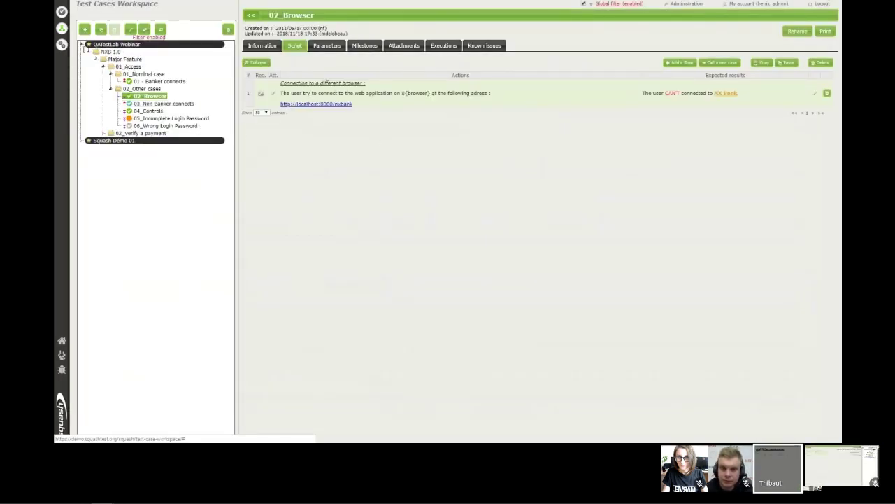
Generate the dashboard of the NXB 1.0 folder and review the Work in progress test cases from its Status chart.
{"action": "left_click", "coordinate": [110, 53]}
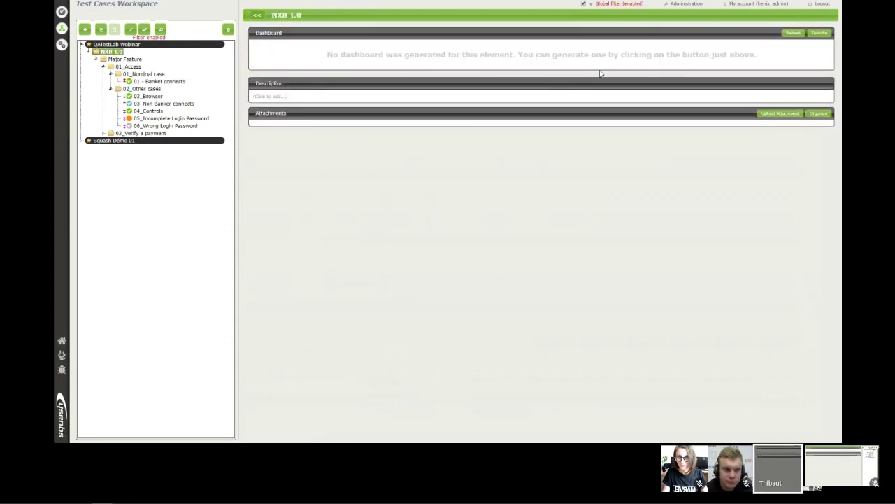
{"action": "left_click", "coordinate": [791, 35]}
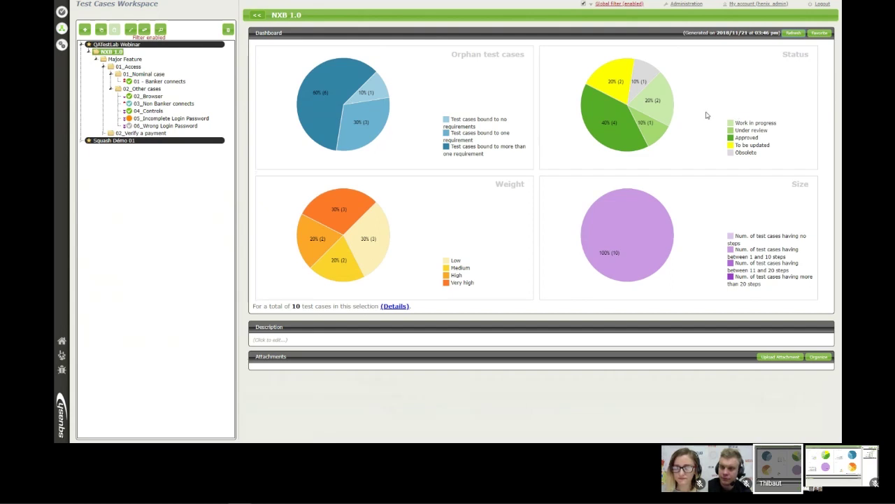
{"action": "left_click", "coordinate": [657, 103]}
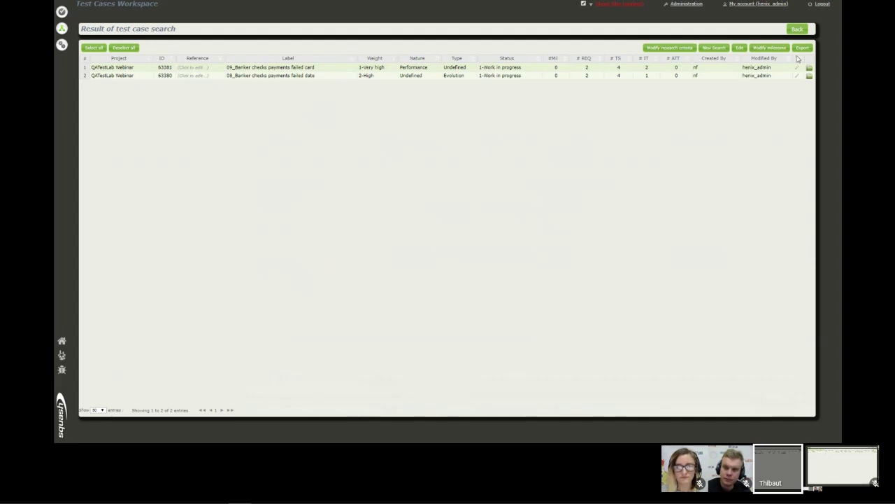
{"action": "left_click", "coordinate": [797, 29]}
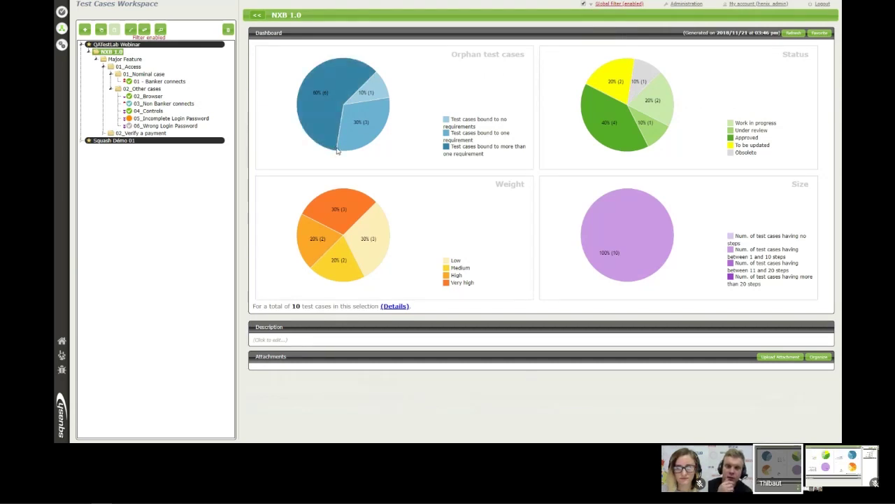
{"action": "left_click", "coordinate": [160, 126]}
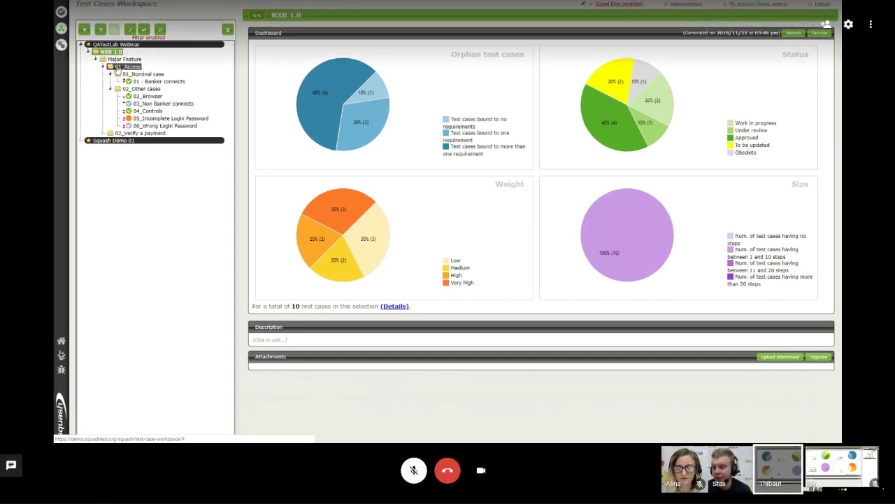